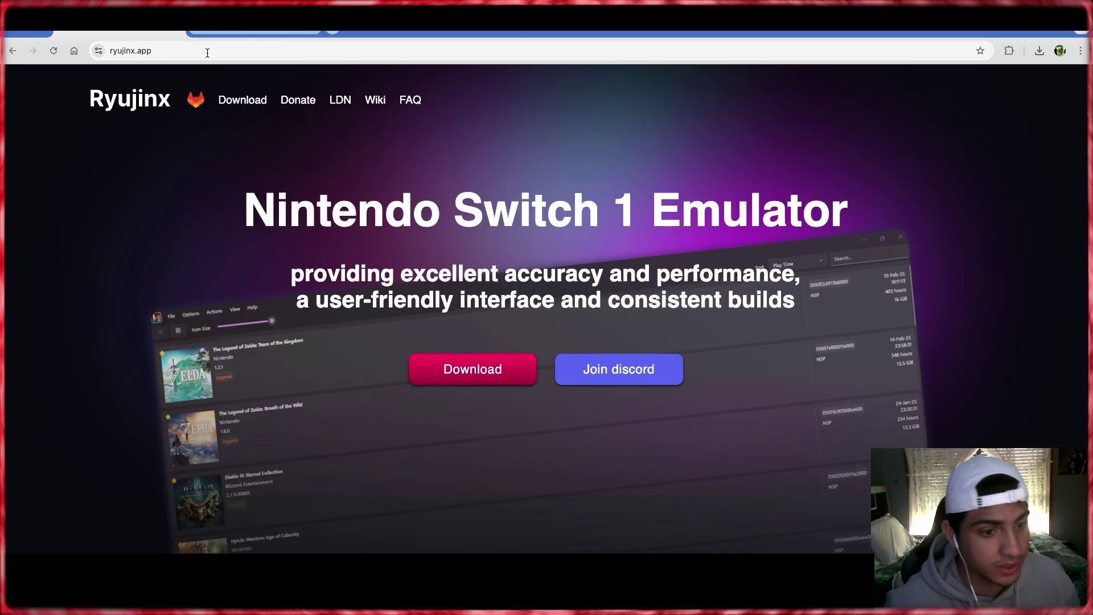
- Download the Ryujinx 1.3.3 universal macOS build and save it in the Emulator folder
{"action": "scroll", "coordinate": [365, 239], "scroll_direction": "down", "scroll_amount": 1}
{"action": "scroll", "coordinate": [456, 342], "scroll_direction": "up", "scroll_amount": 1}
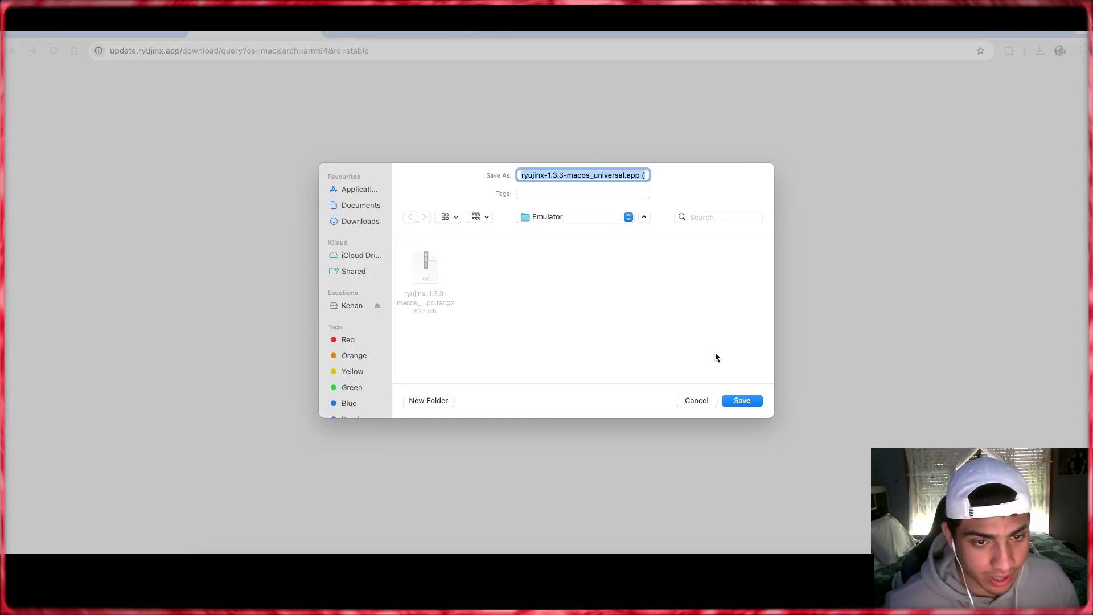
{"action": "left_click", "coordinate": [750, 403]}
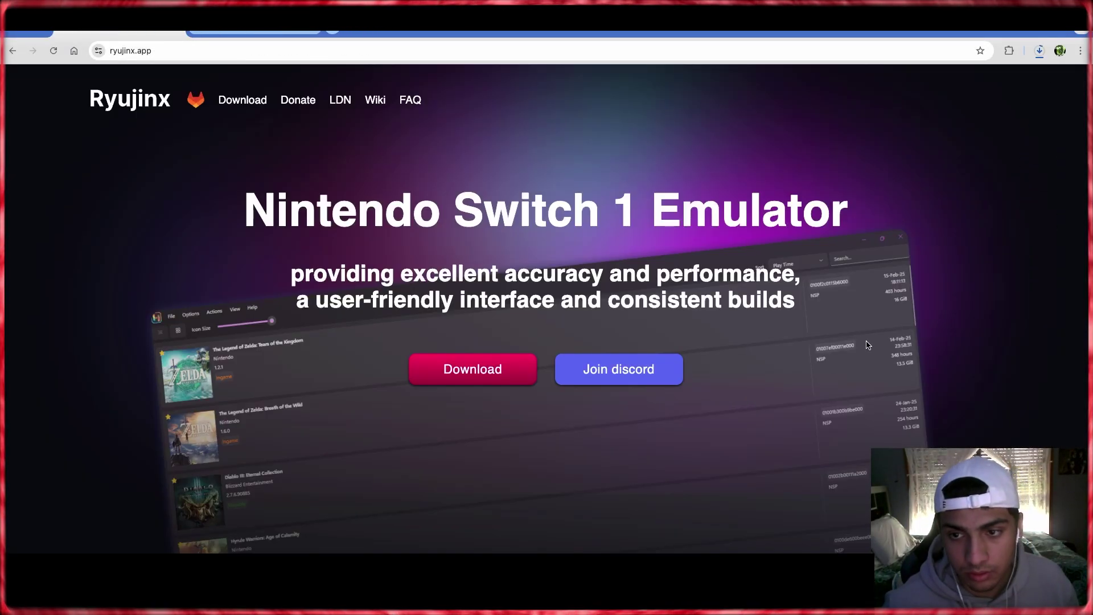
- Open the firmware page on switchprodkeys.net and examine the table of firmware versions with their download links
{"action": "key", "text": "ctrl+shift+Tab"}
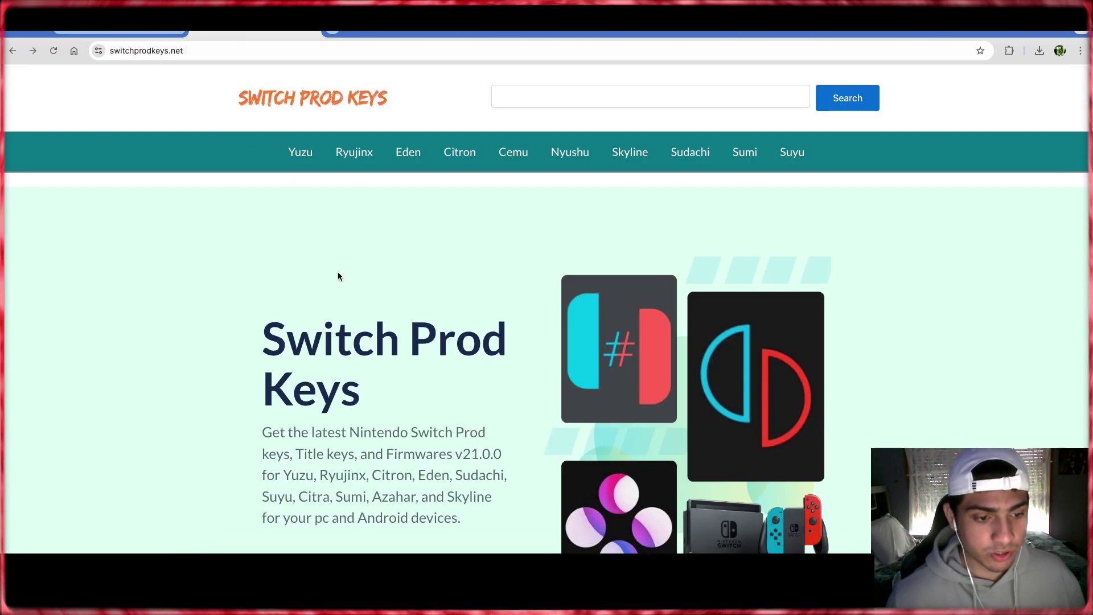
{"action": "scroll", "coordinate": [338, 273], "scroll_direction": "down", "scroll_amount": 5}
{"action": "scroll", "coordinate": [338, 273], "scroll_direction": "down", "scroll_amount": 20}
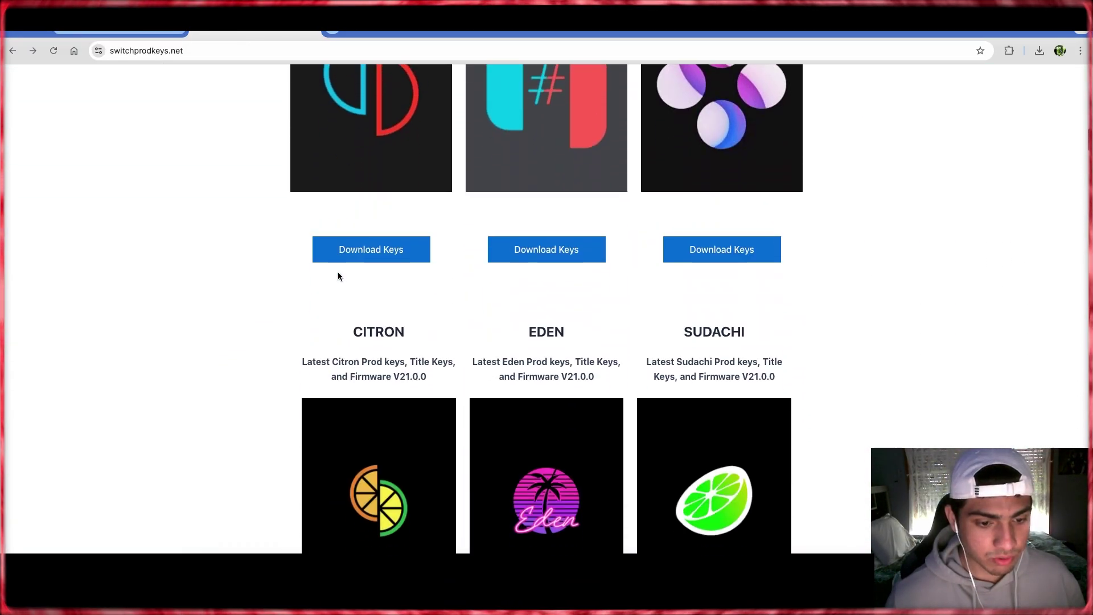
{"action": "scroll", "coordinate": [338, 276], "scroll_direction": "down", "scroll_amount": 12}
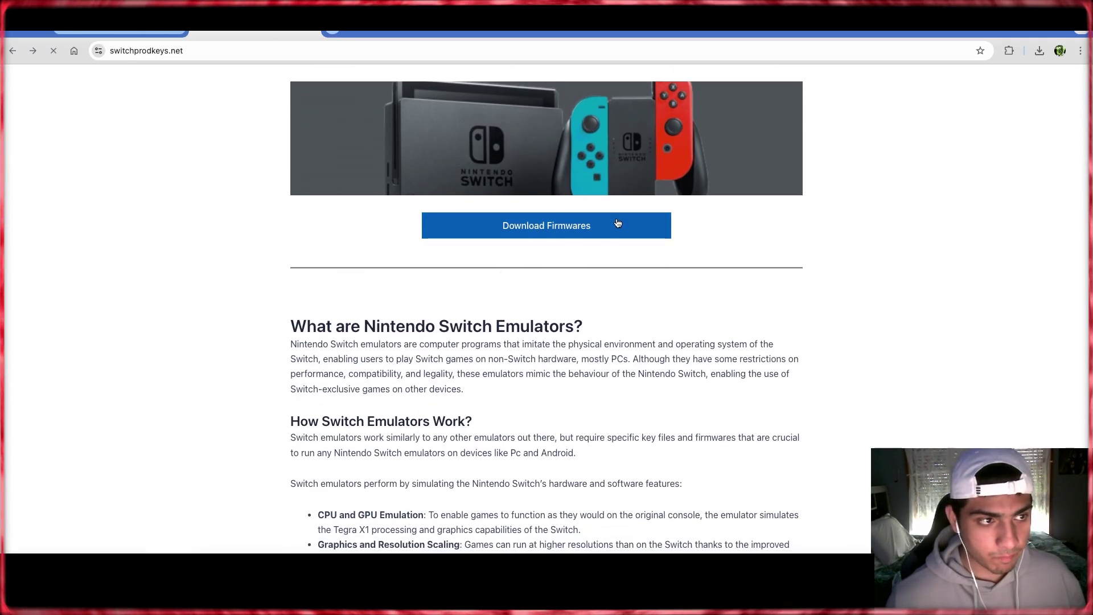
{"action": "left_click", "coordinate": [618, 223]}
{"action": "scroll", "coordinate": [543, 316], "scroll_direction": "down", "scroll_amount": 10}
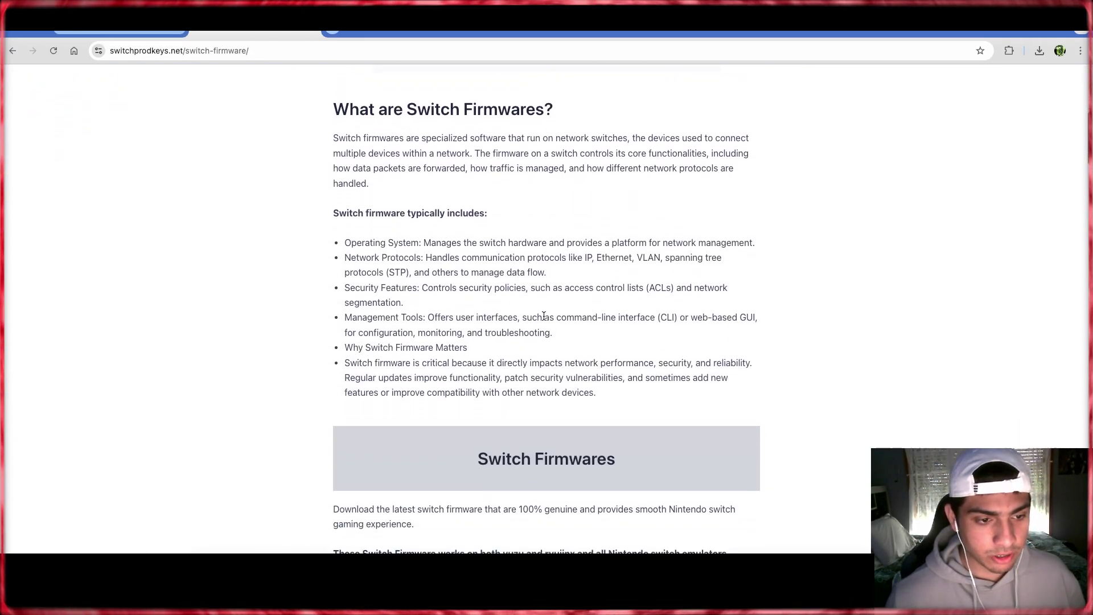
{"action": "scroll", "coordinate": [544, 316], "scroll_direction": "down", "scroll_amount": 1}
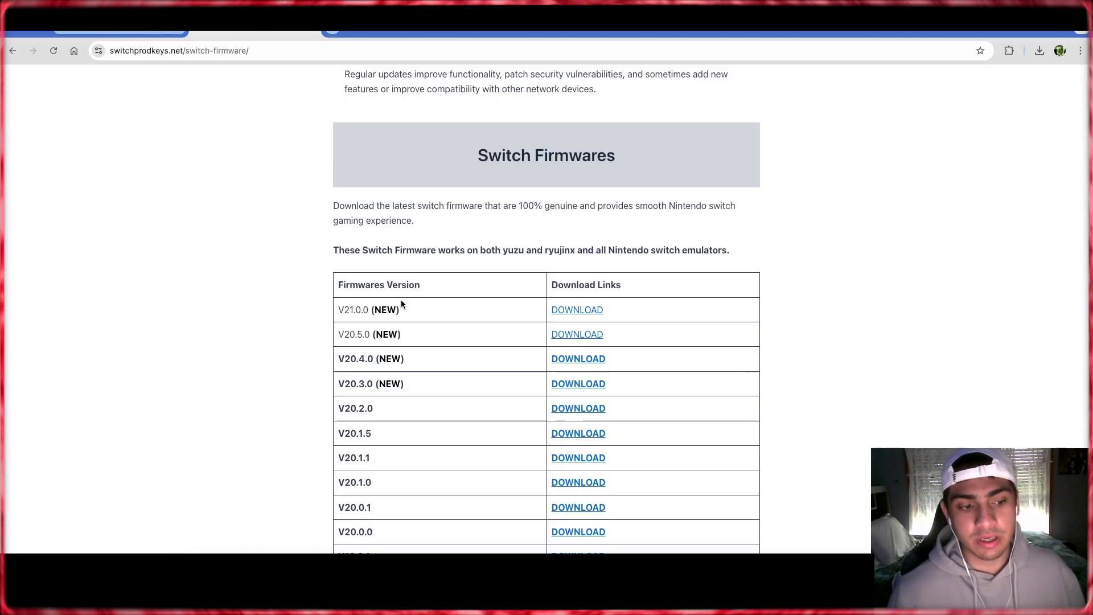
{"action": "scroll", "coordinate": [402, 303], "scroll_direction": "down", "scroll_amount": 1}
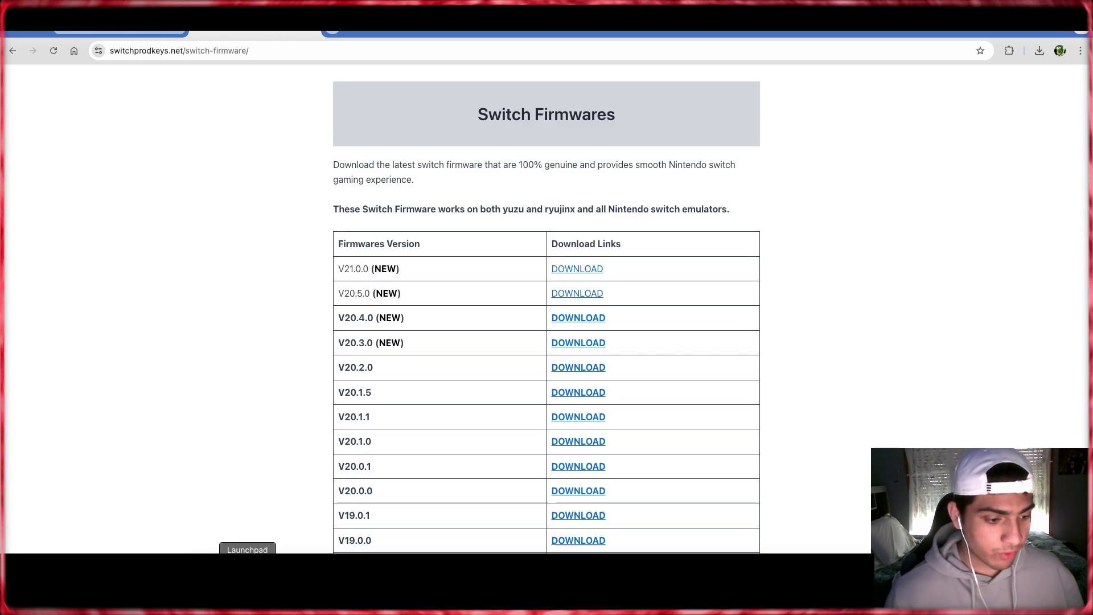
- Switch to Finder and open the Emulatorr folder on the external drive
{"action": "left_click", "coordinate": [206, 550]}
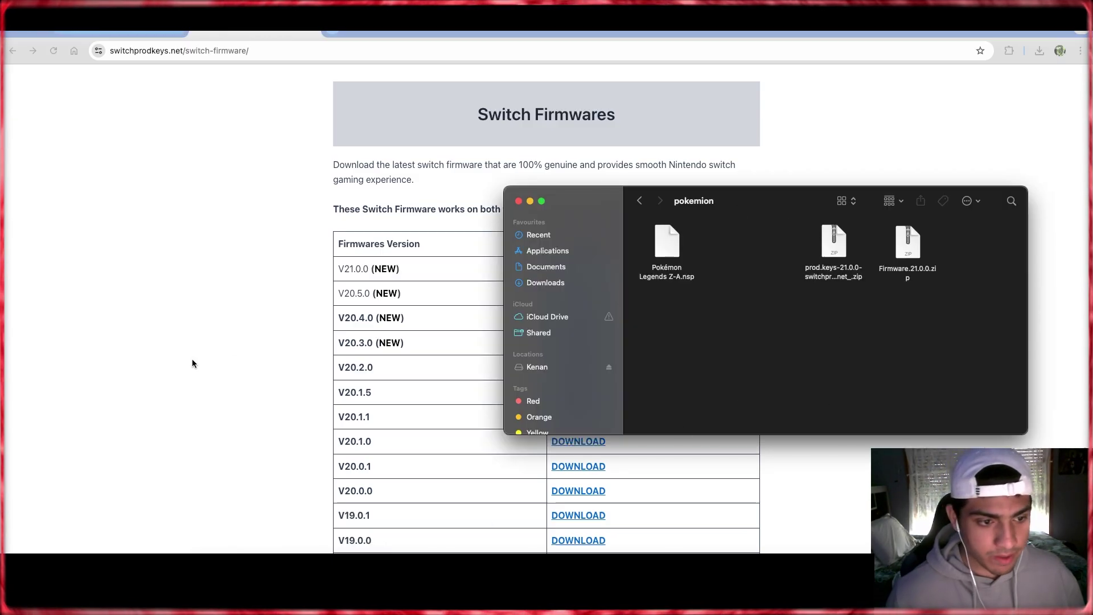
{"action": "left_click", "coordinate": [171, 363]}
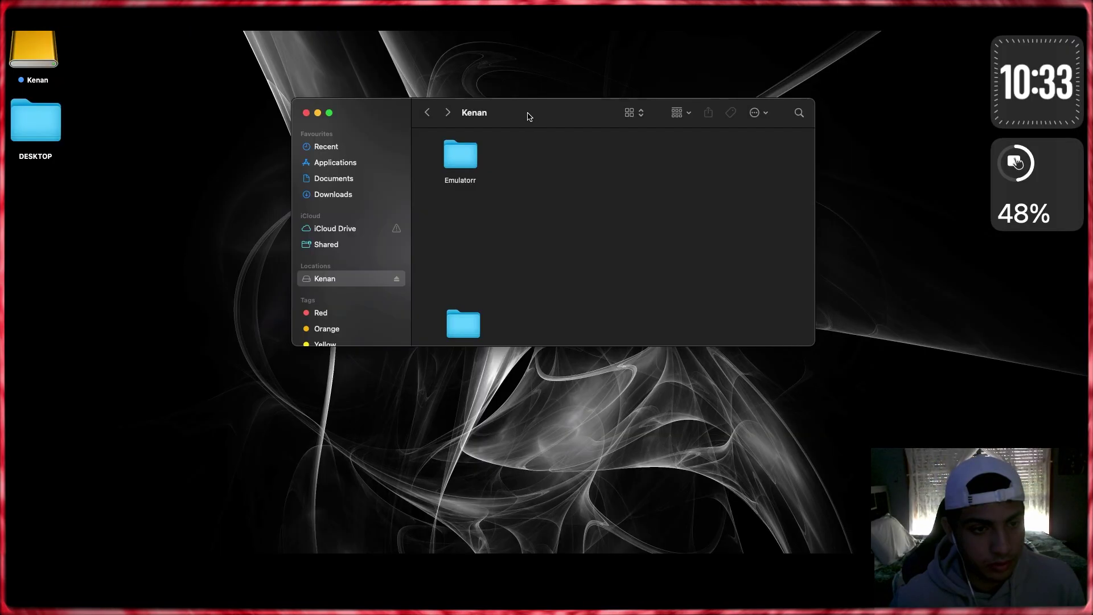
{"action": "left_click_drag", "start_coordinate": [529, 114], "coordinate": [554, 134]}
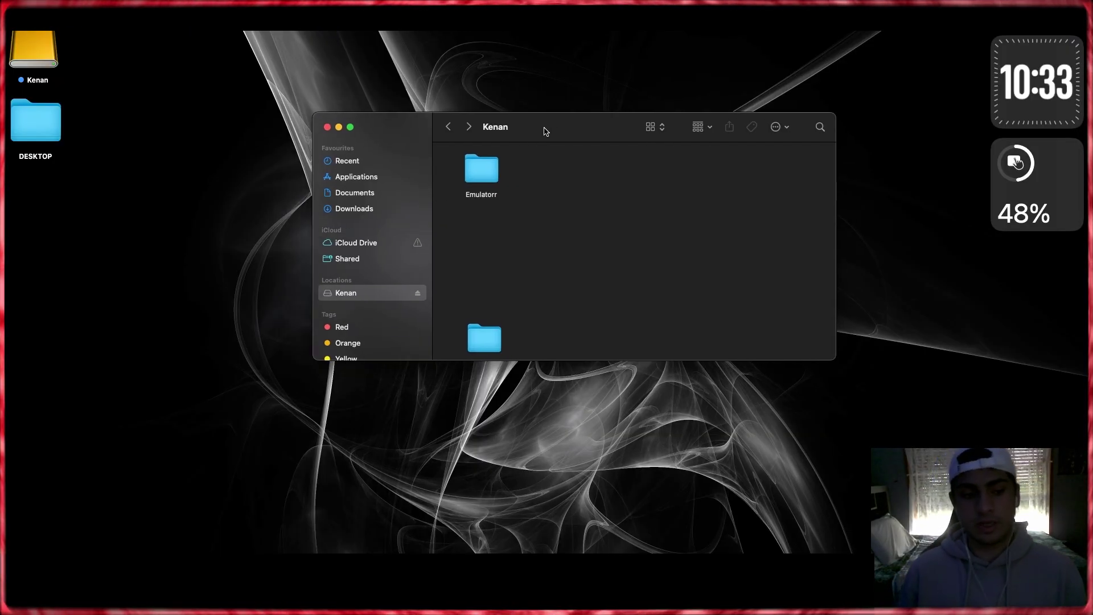
{"action": "double_click", "coordinate": [491, 172]}
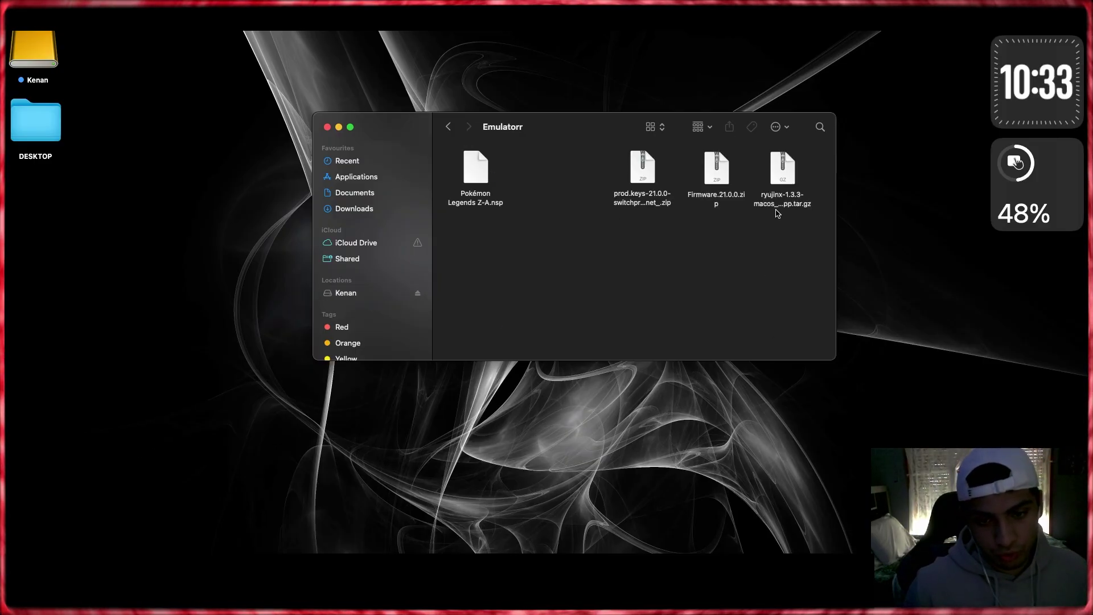
- Extract the ryujinx-1.3.3 macOS archive and allow the blocked Ryujinx app to open in the Privacy & Security settings
{"action": "left_click_drag", "start_coordinate": [800, 183], "coordinate": [566, 184]}
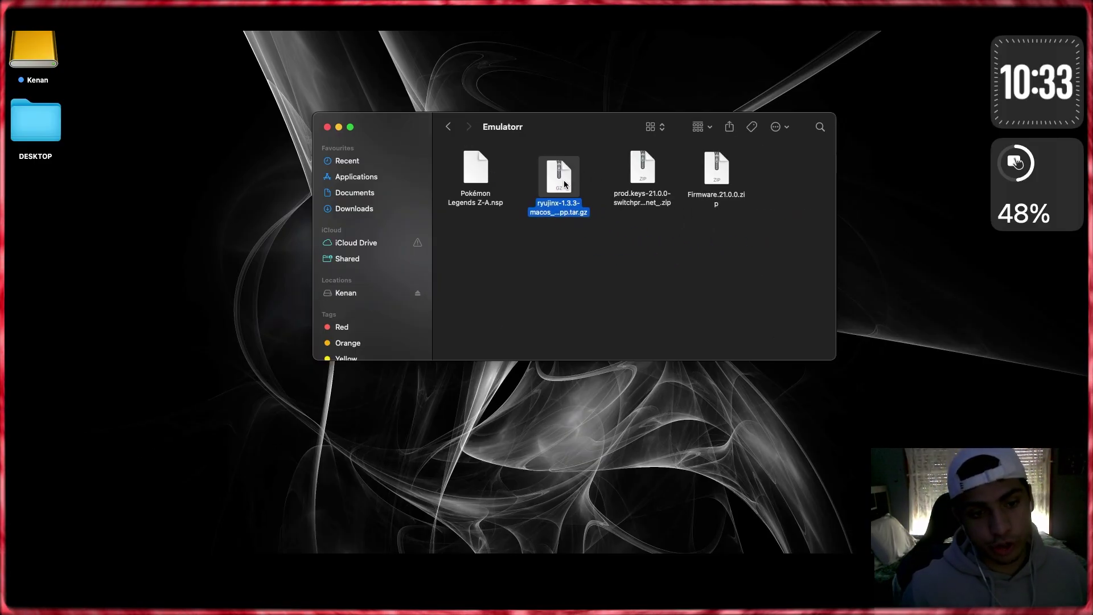
{"action": "double_click", "coordinate": [556, 185]}
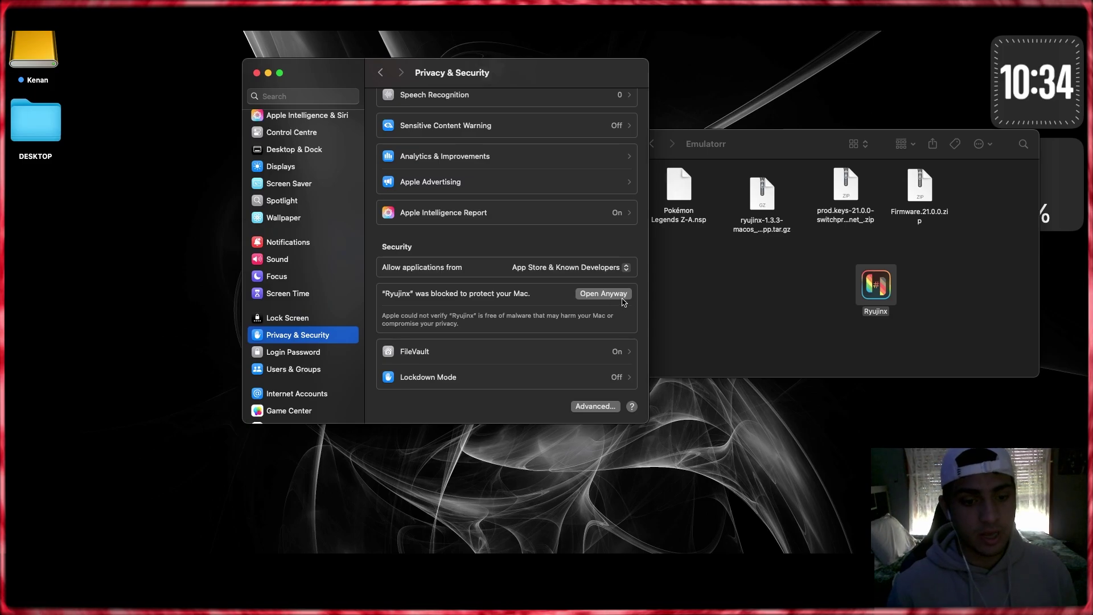
{"action": "left_click", "coordinate": [604, 294]}
{"action": "left_click", "coordinate": [527, 254]}
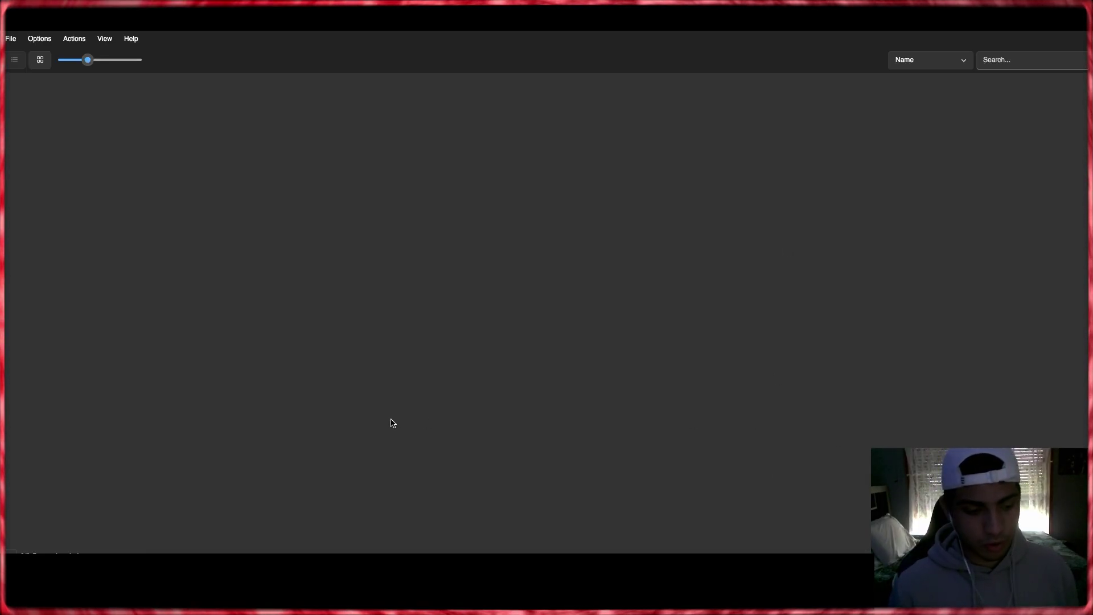
- Extract the prod.keys 21.0.0 and Firmware.21.0.0 archives in the Emulatorr folder and return to Ryujinx
{"action": "left_click", "coordinate": [154, 575]}
{"action": "double_click", "coordinate": [846, 185]}
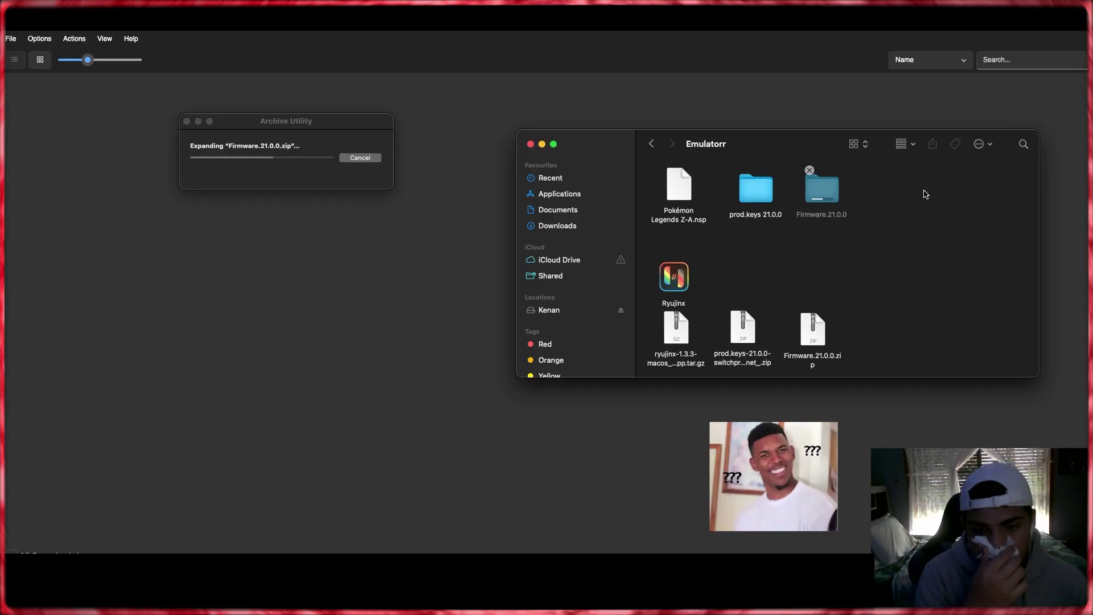
{"action": "left_click", "coordinate": [340, 189]}
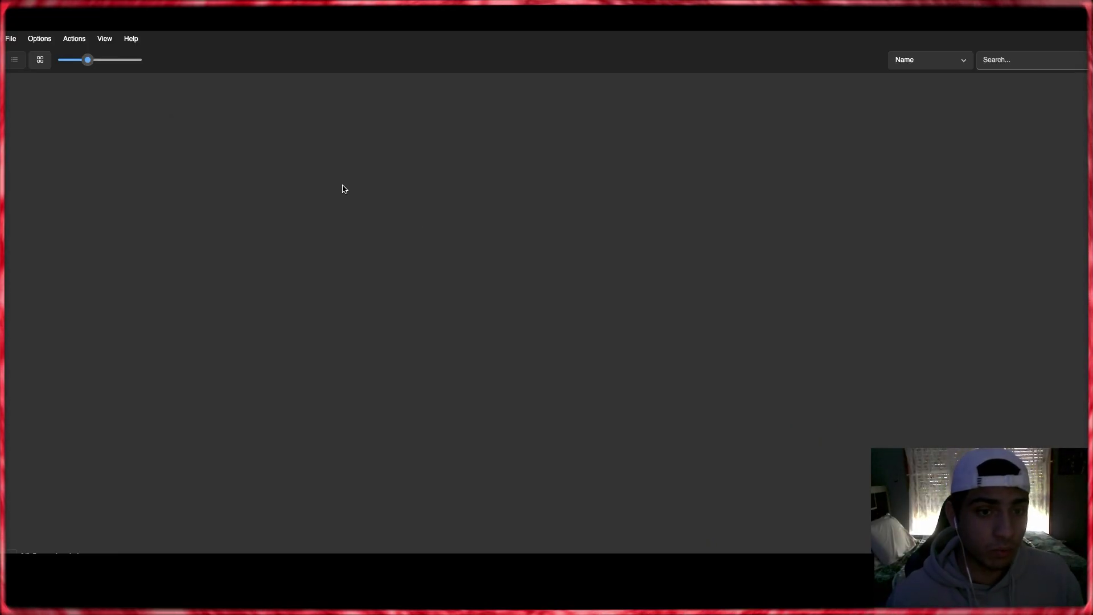
- Install the prod.keys file from the prod.keys 21.0.0 folder as the emulator's keys
{"action": "left_click", "coordinate": [75, 40]}
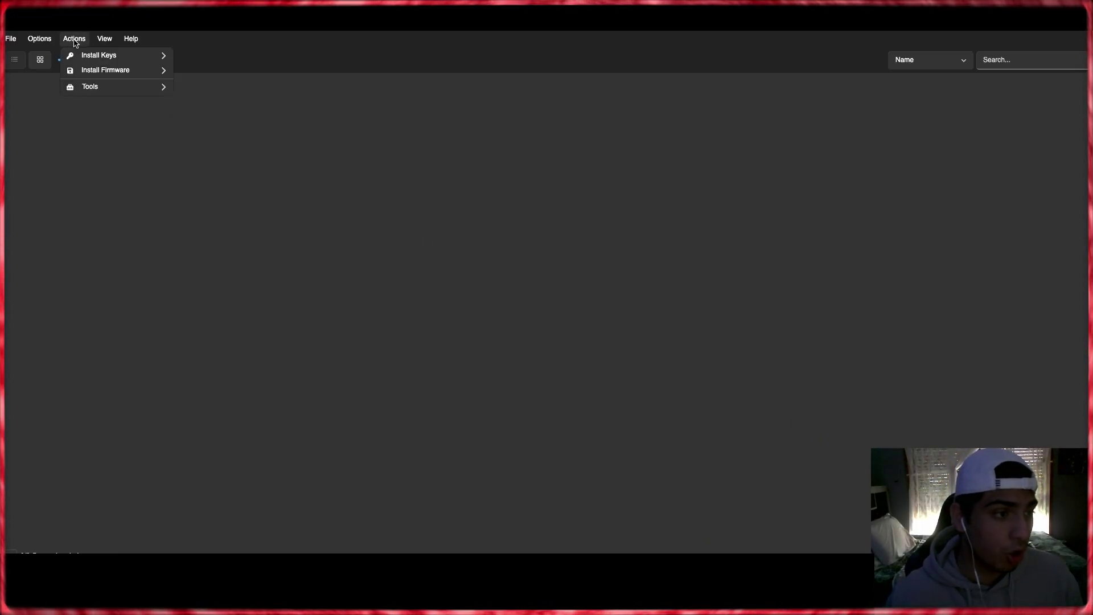
{"action": "mouse_move", "coordinate": [76, 60]}
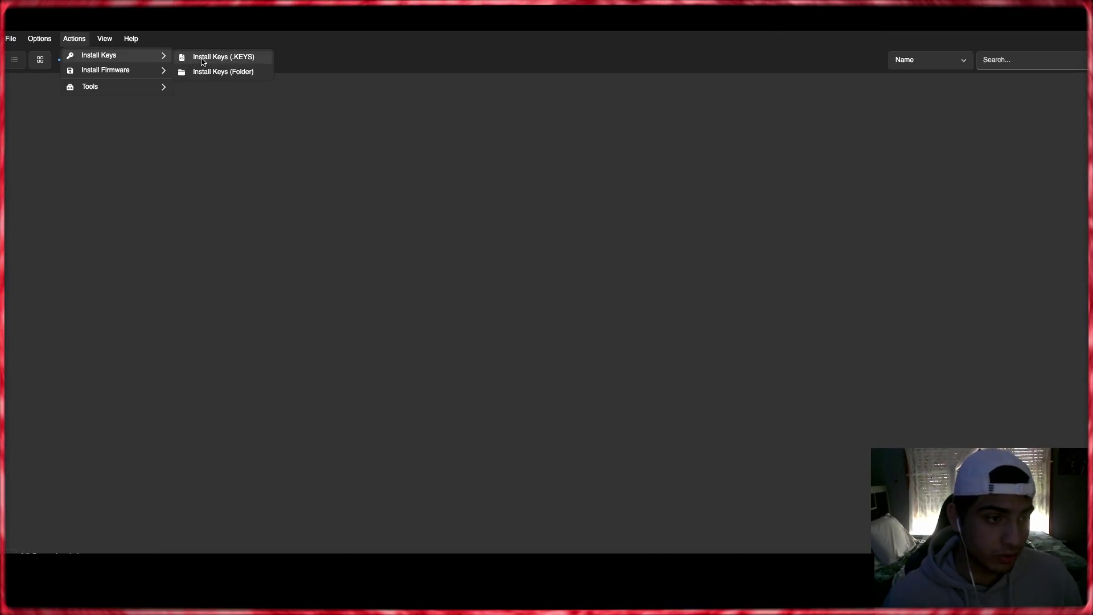
{"action": "left_click", "coordinate": [204, 61]}
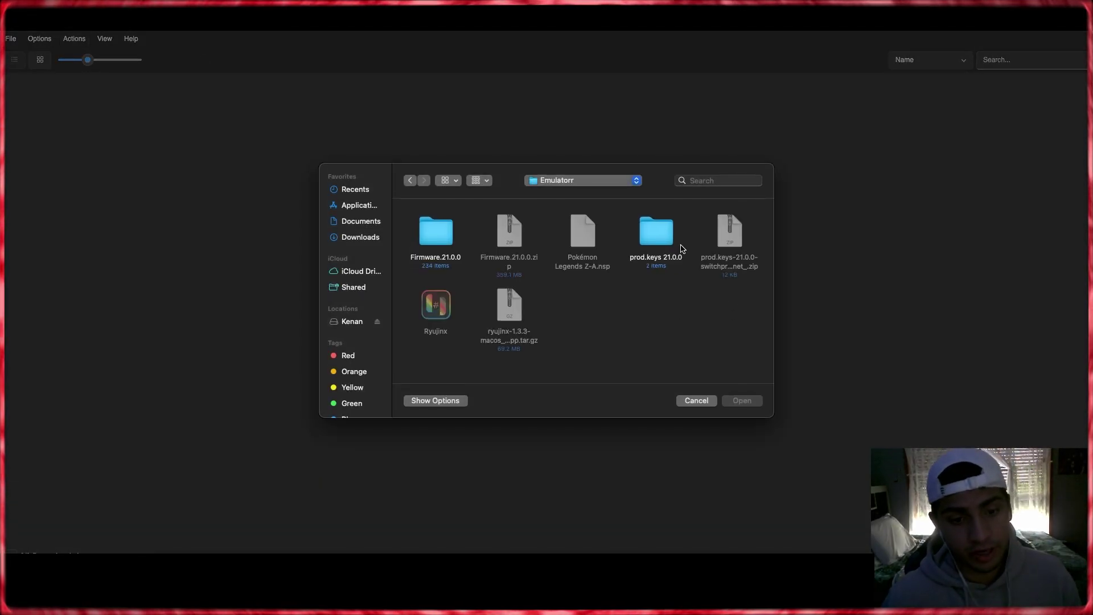
{"action": "left_click", "coordinate": [659, 242]}
{"action": "left_click", "coordinate": [743, 401]}
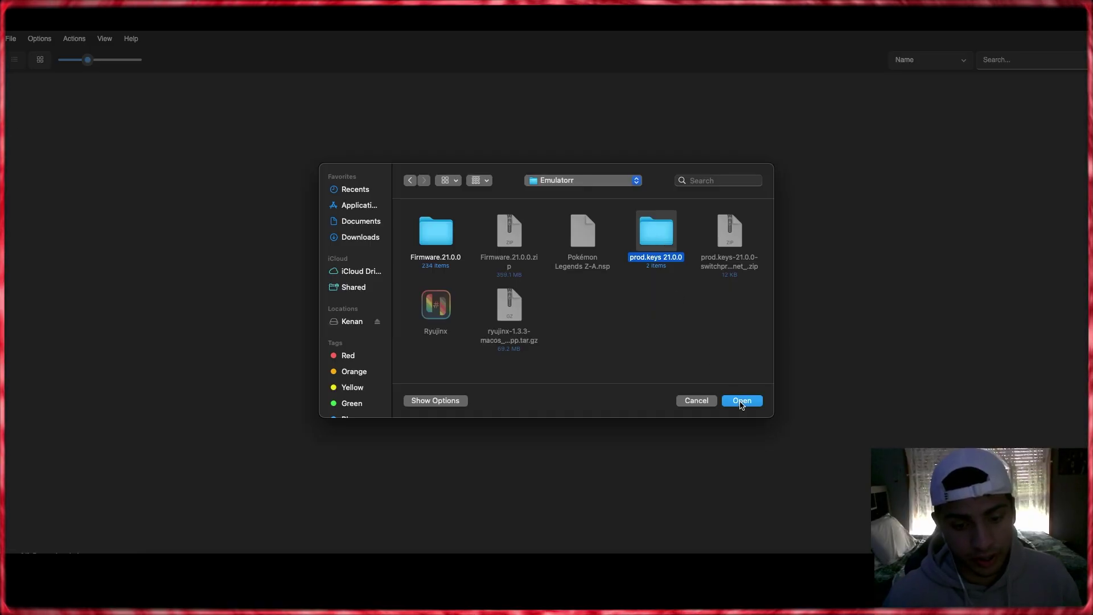
{"action": "left_click", "coordinate": [422, 245]}
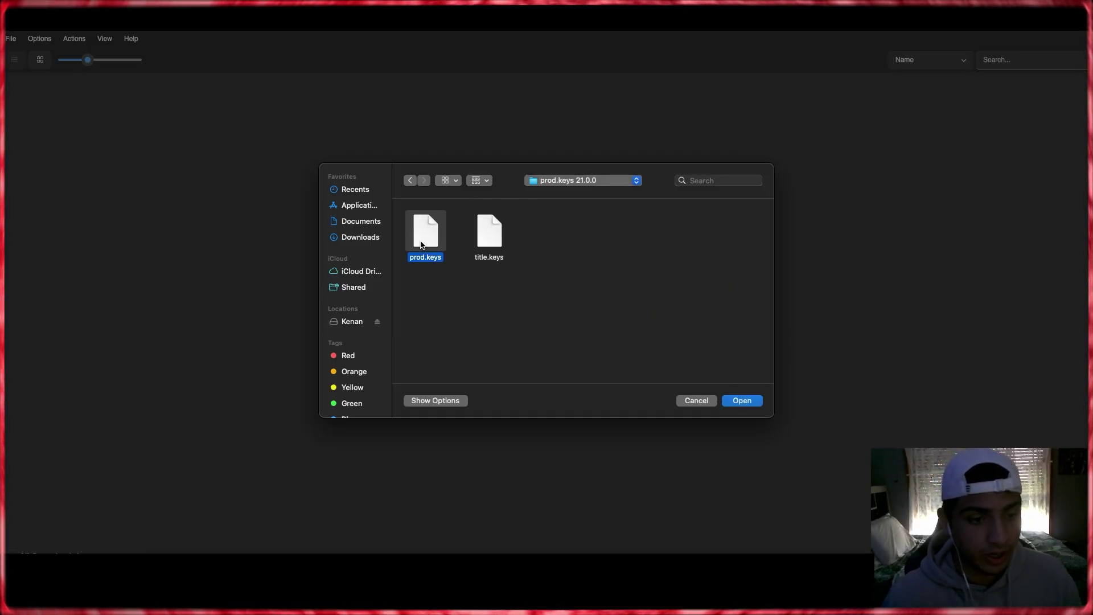
{"action": "left_click", "coordinate": [758, 402]}
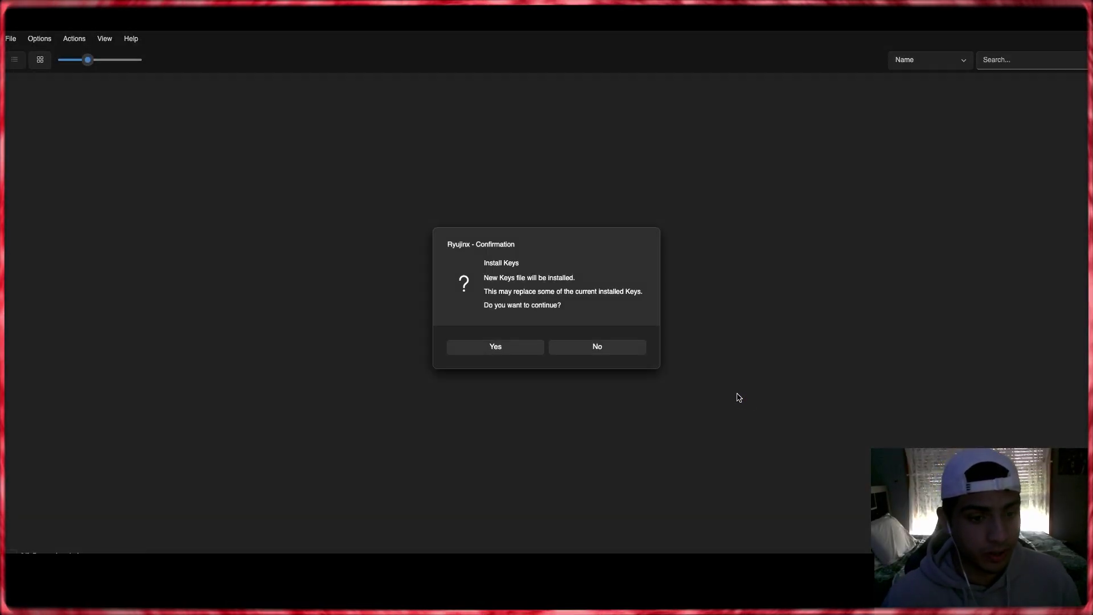
{"action": "left_click", "coordinate": [514, 347]}
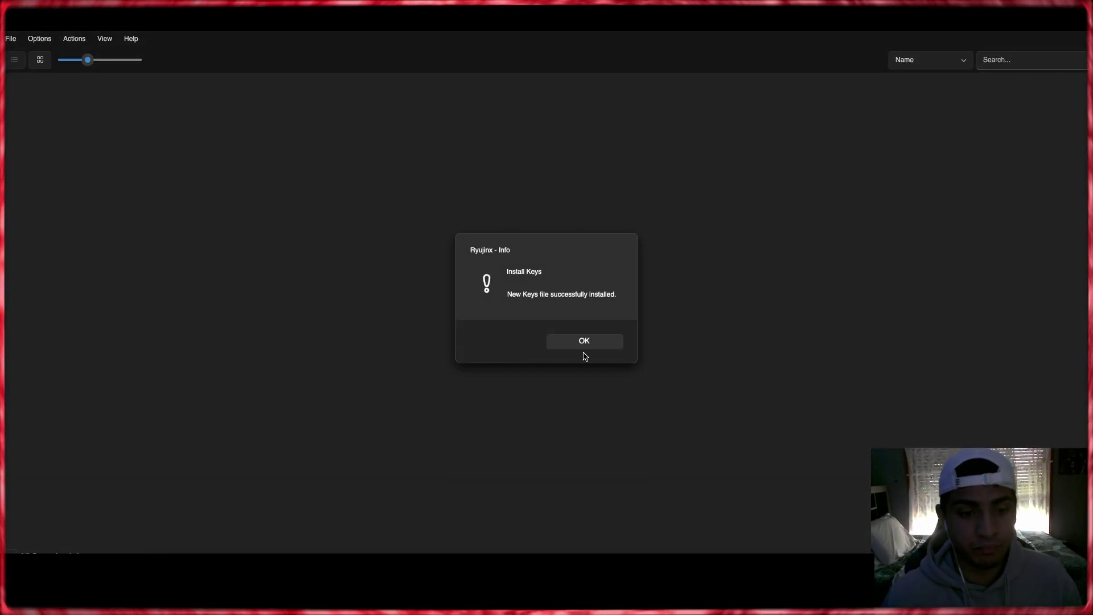
{"action": "left_click", "coordinate": [584, 342]}
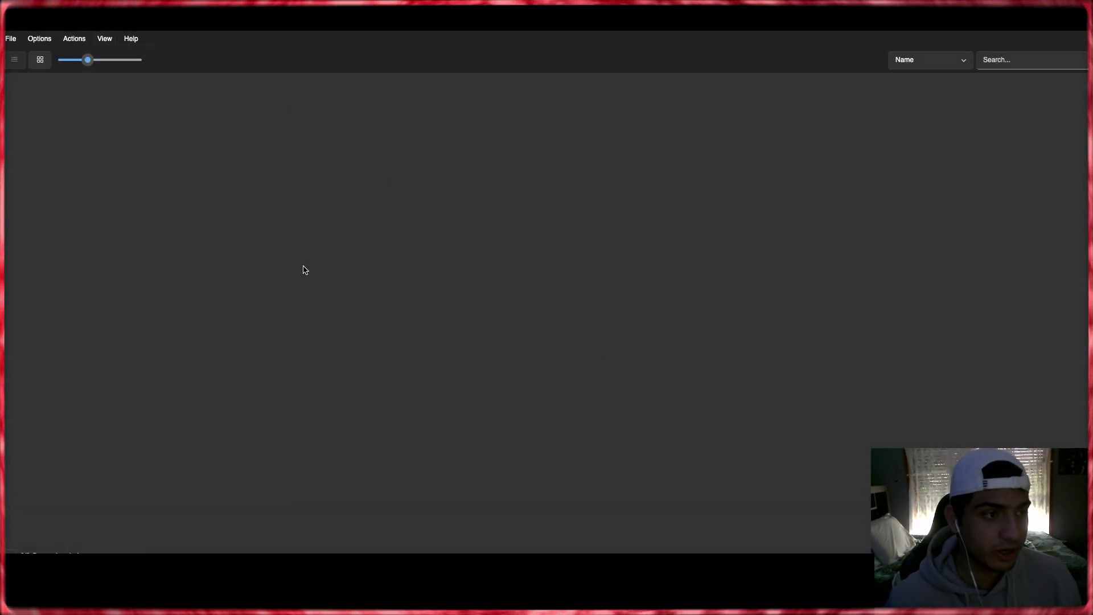
- Install firmware 21.0.0 in the emulator from Firmware.21.0.0.zip
{"action": "left_click", "coordinate": [69, 38]}
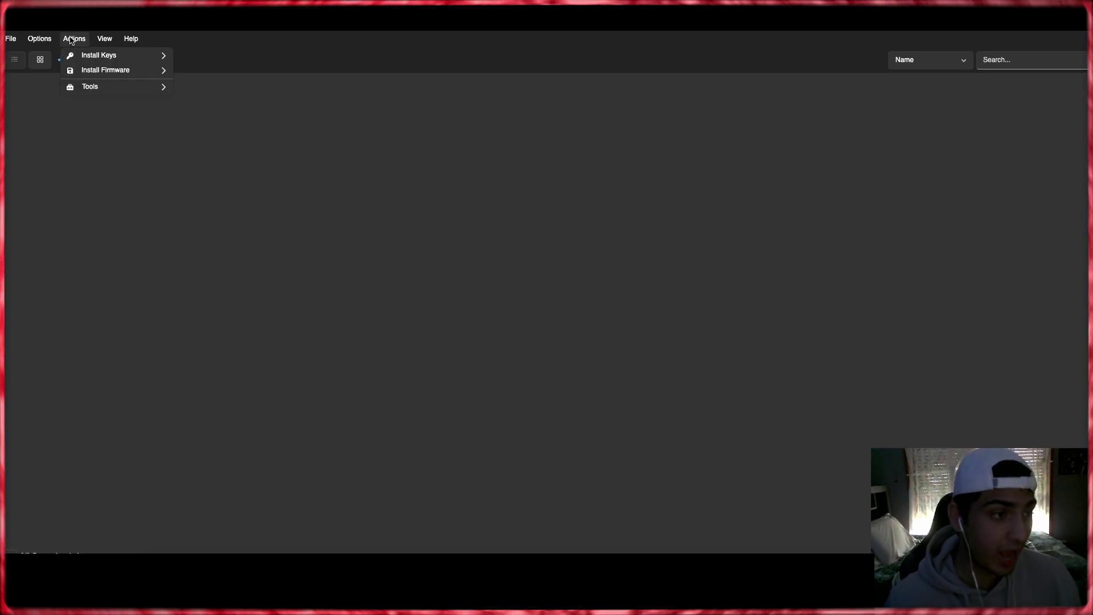
{"action": "mouse_move", "coordinate": [89, 73]}
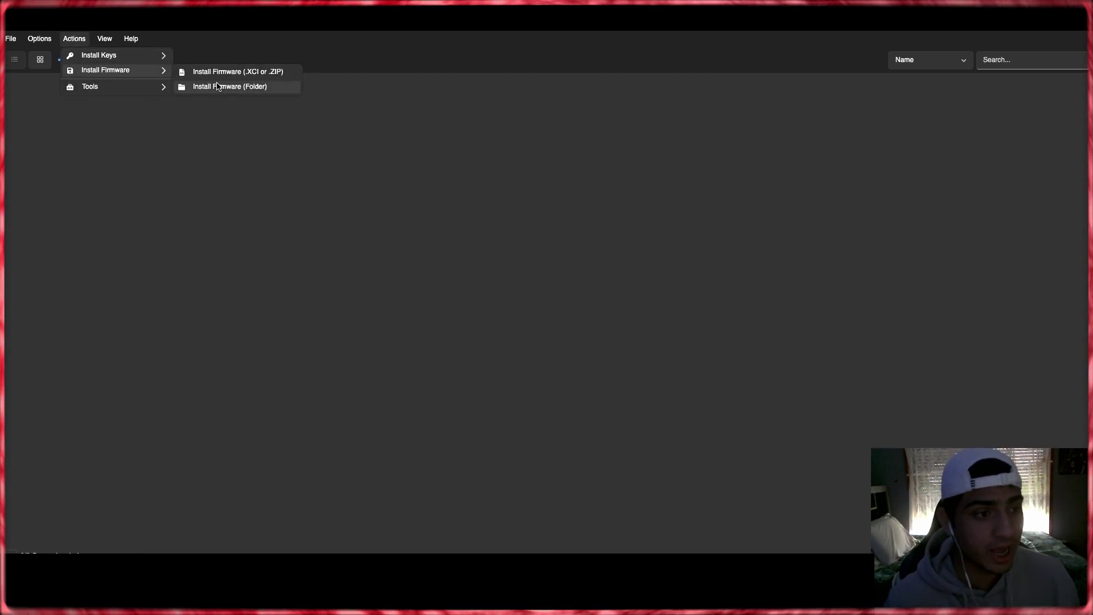
{"action": "left_click", "coordinate": [249, 77]}
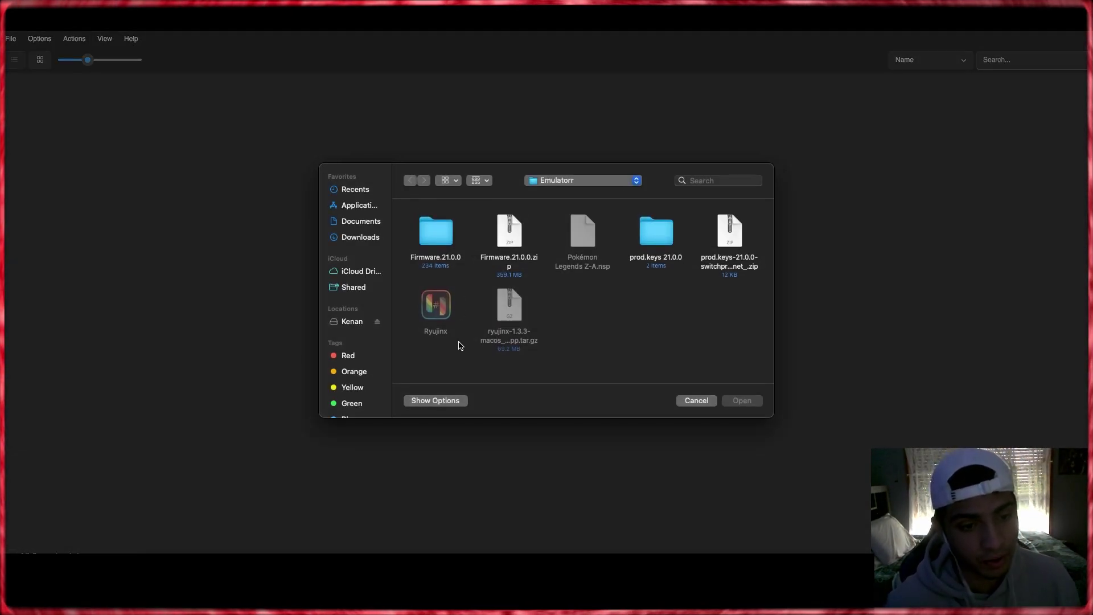
{"action": "left_click", "coordinate": [519, 234]}
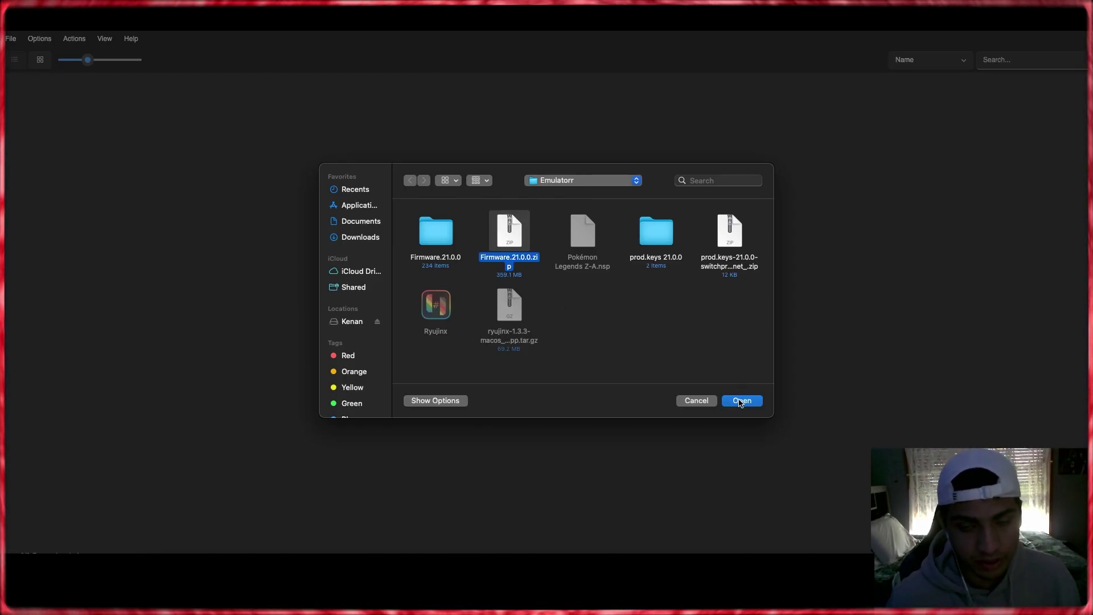
{"action": "left_click", "coordinate": [741, 402]}
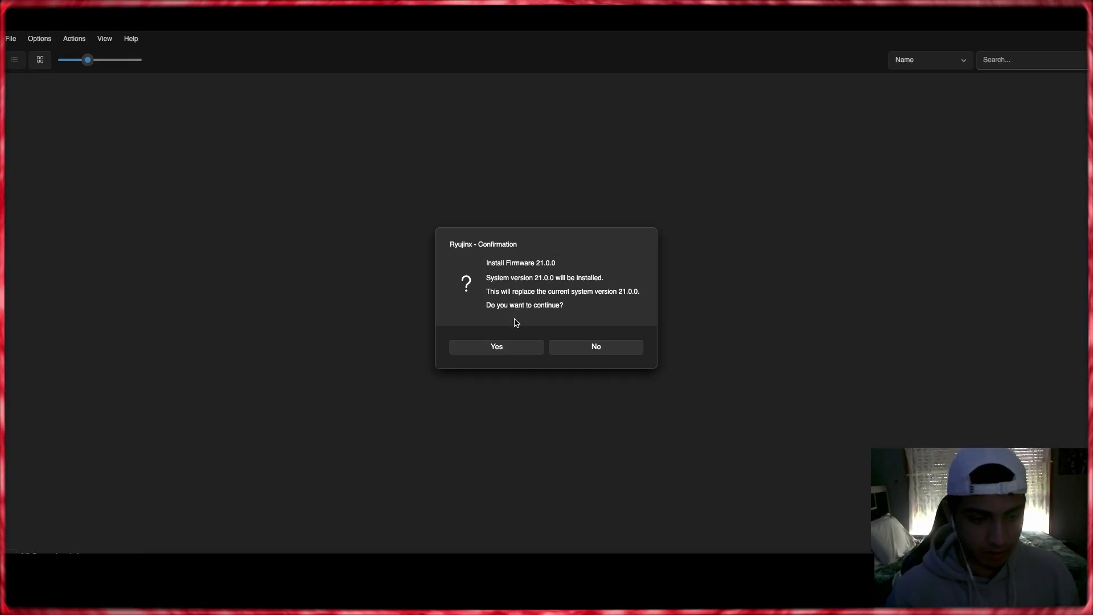
{"action": "left_click", "coordinate": [497, 348]}
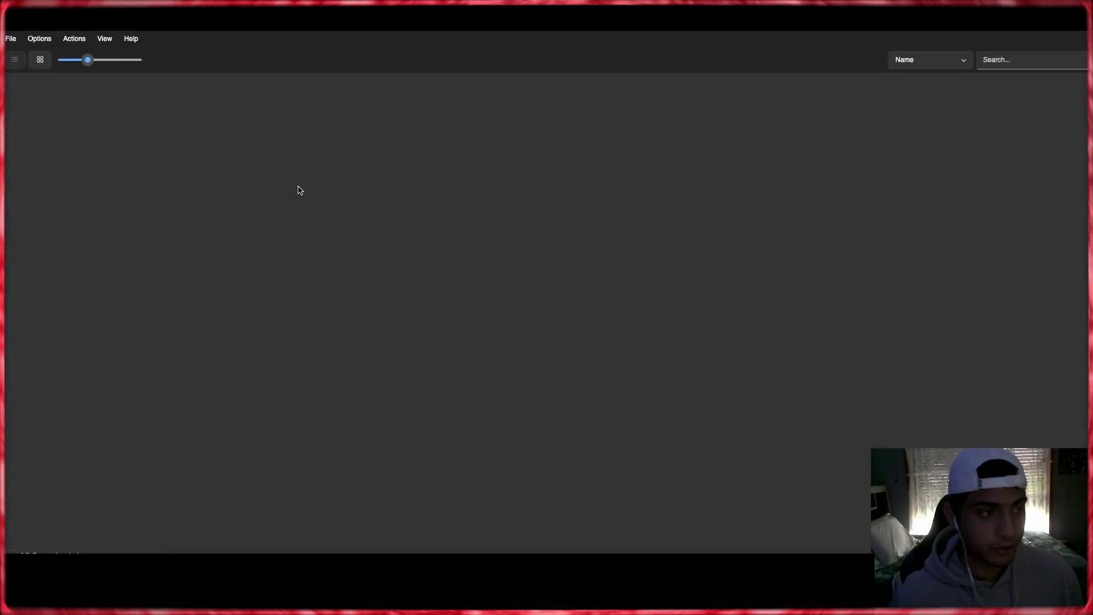
- Load the game file Pokémon Legends Z-A.nsp from the Emulatorr folder
{"action": "left_click", "coordinate": [10, 38]}
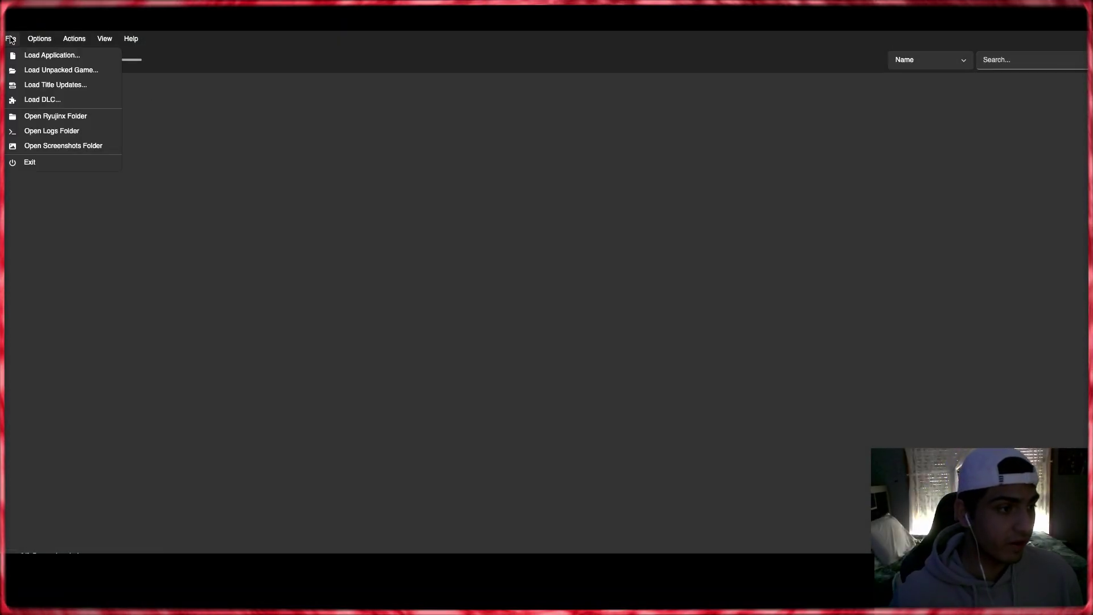
{"action": "left_click", "coordinate": [19, 58]}
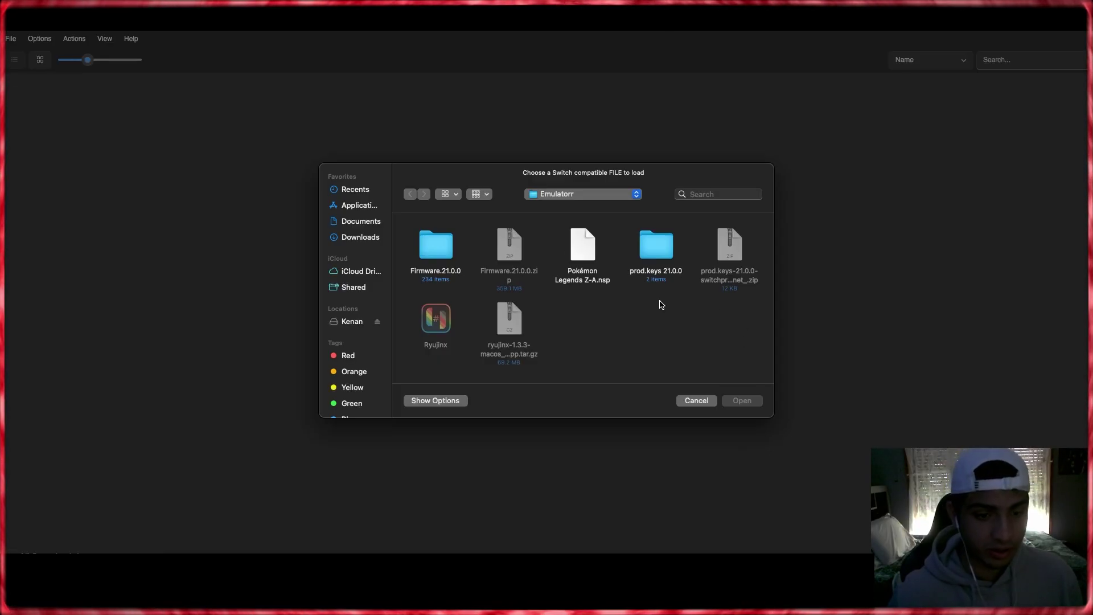
{"action": "left_click", "coordinate": [581, 254]}
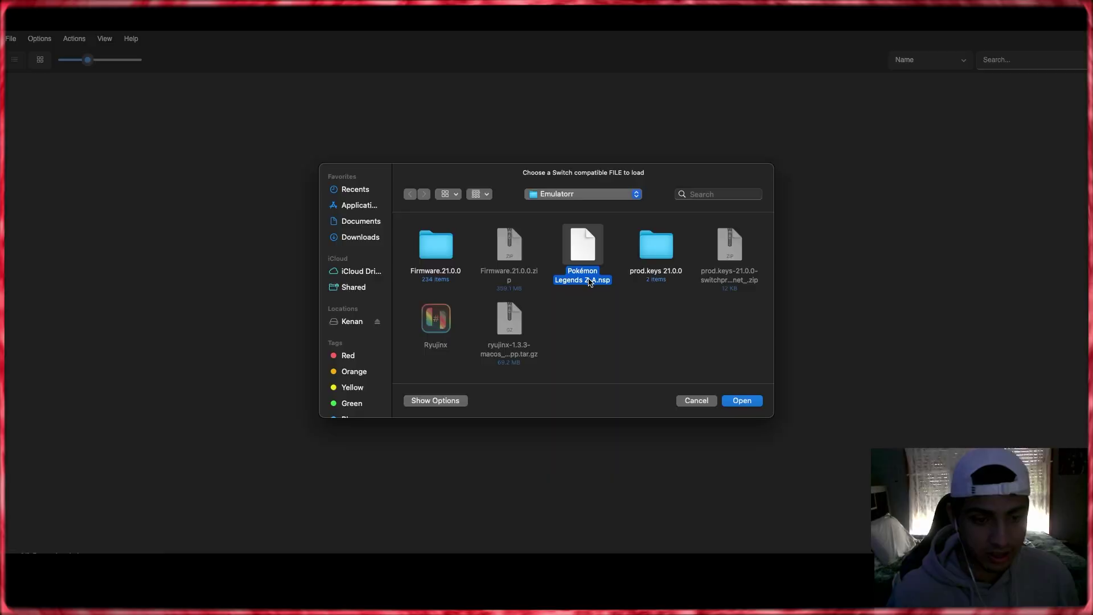
{"action": "left_click", "coordinate": [743, 401]}
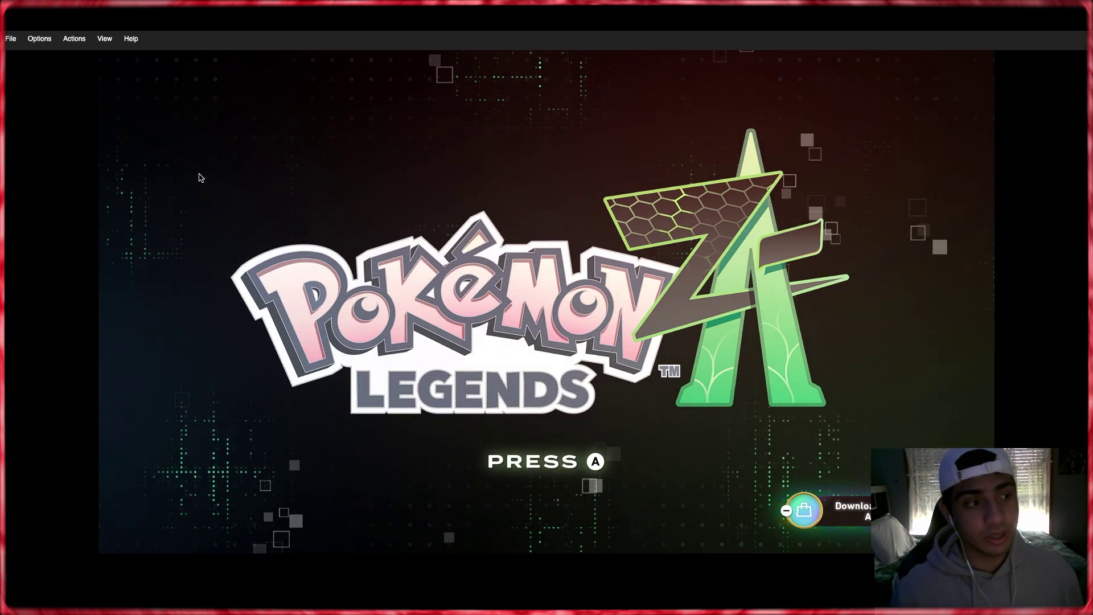
- Review the graphics settings of the emulator, including the graphics backend and the available scaling filters
{"action": "left_click", "coordinate": [39, 38]}
{"action": "left_click", "coordinate": [61, 116]}
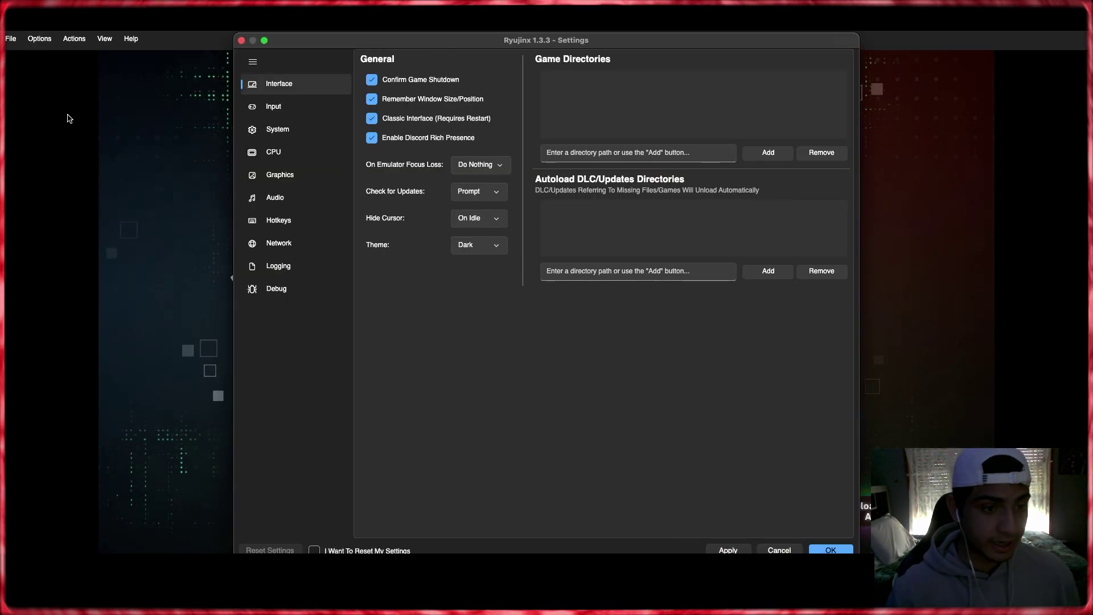
{"action": "left_click", "coordinate": [296, 176]}
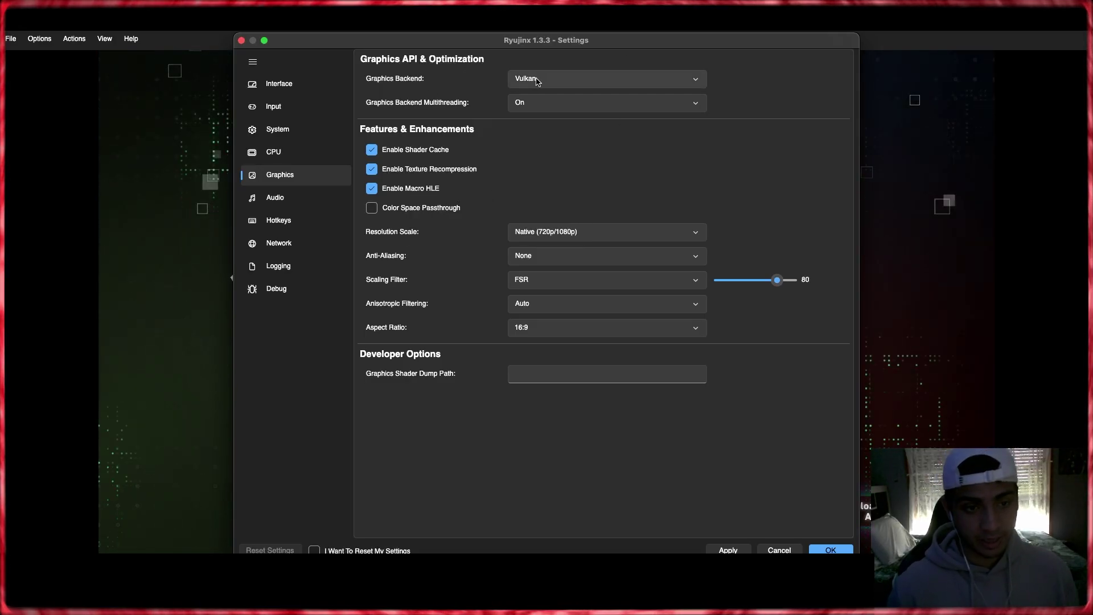
{"action": "mouse_move", "coordinate": [564, 87]}
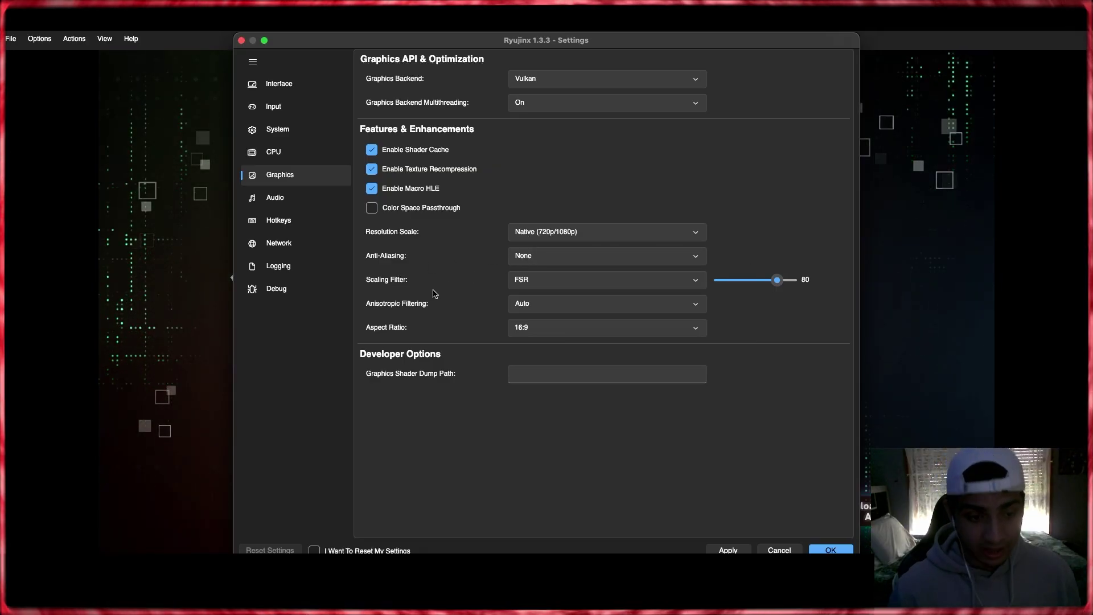
{"action": "left_click", "coordinate": [538, 284]}
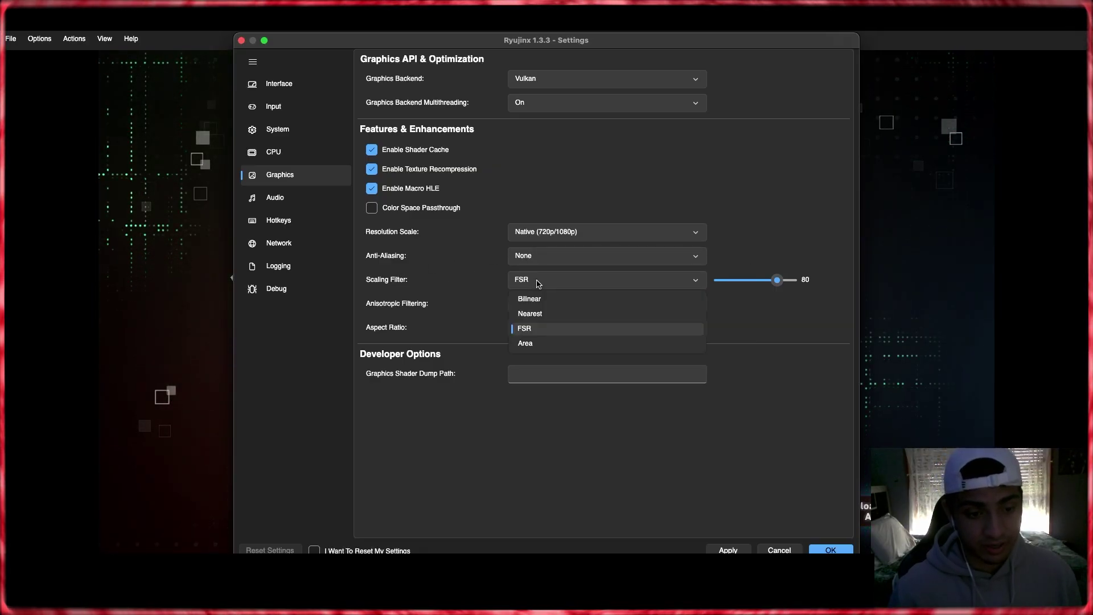
{"action": "left_click", "coordinate": [582, 278]}
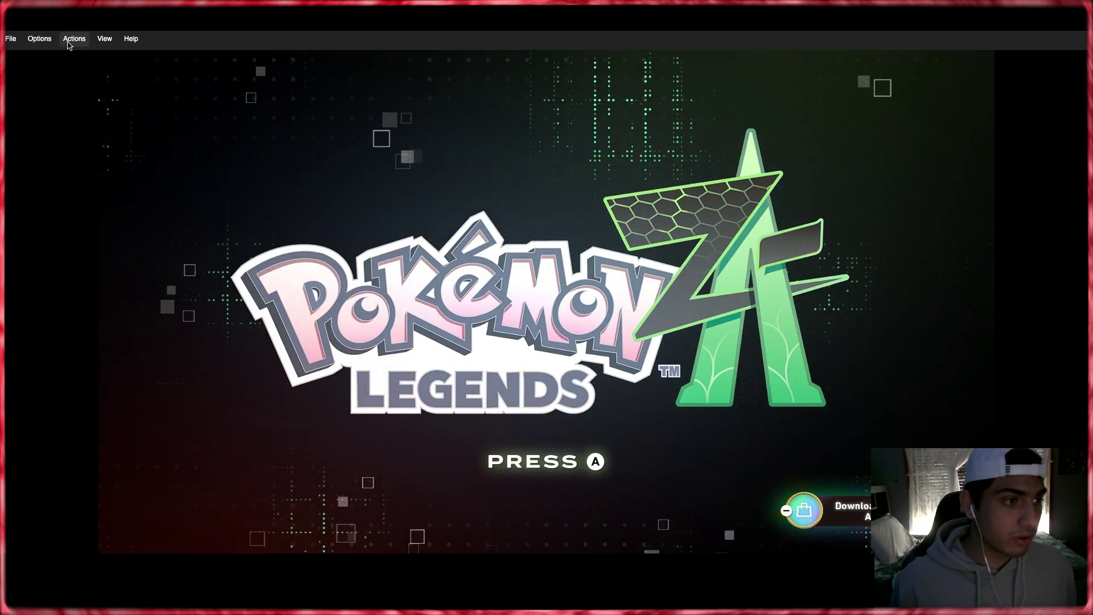
- Choose DualSense Wireless Controller (0) as Player 1's input device in the emulator settings and save
{"action": "left_click", "coordinate": [39, 39]}
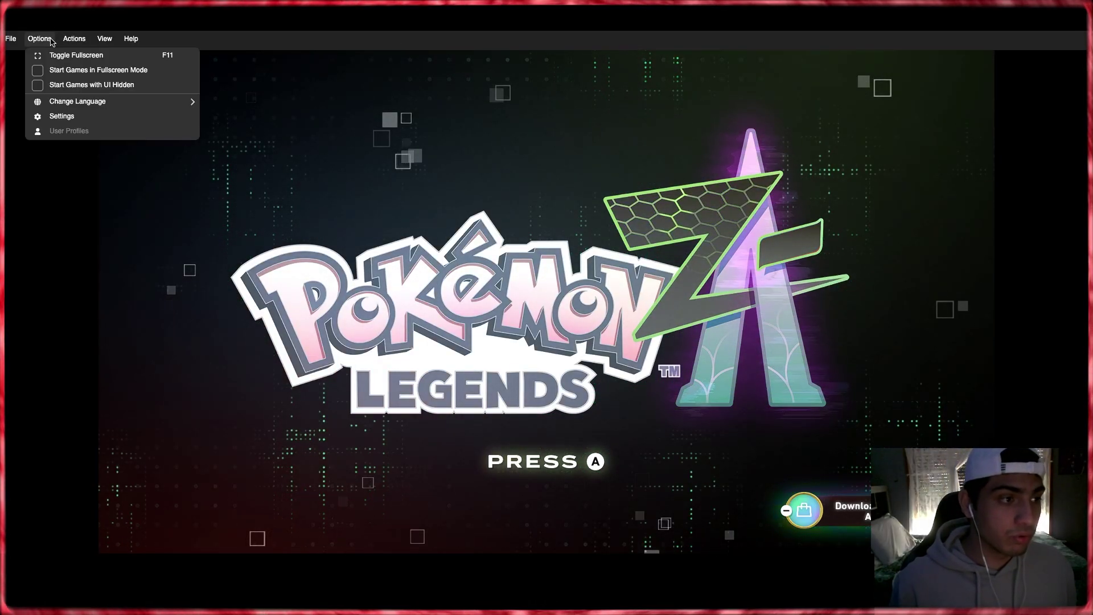
{"action": "left_click", "coordinate": [67, 117]}
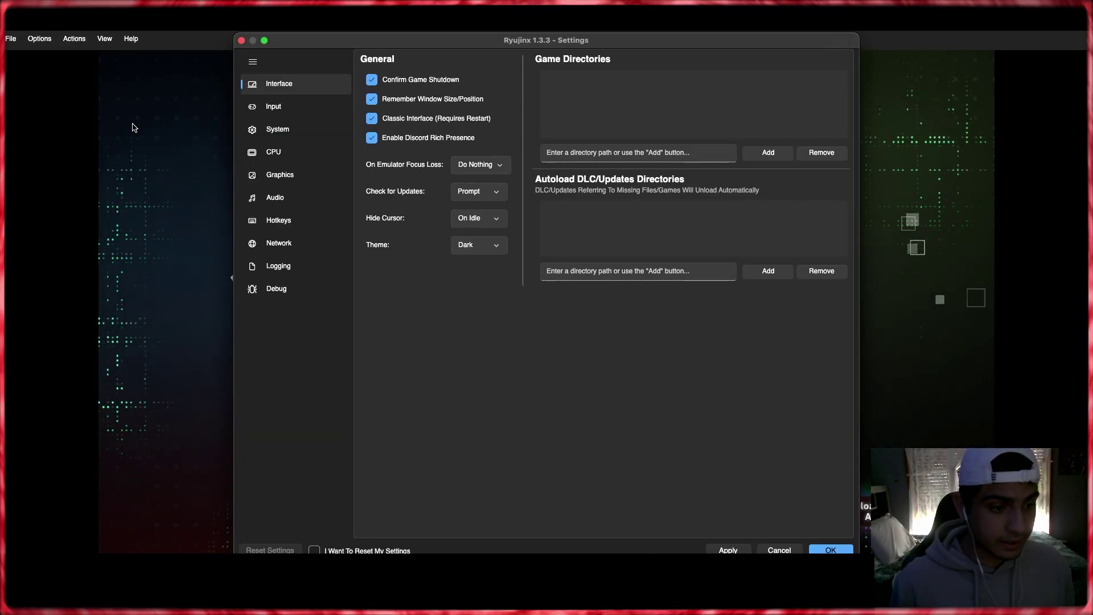
{"action": "left_click", "coordinate": [290, 118]}
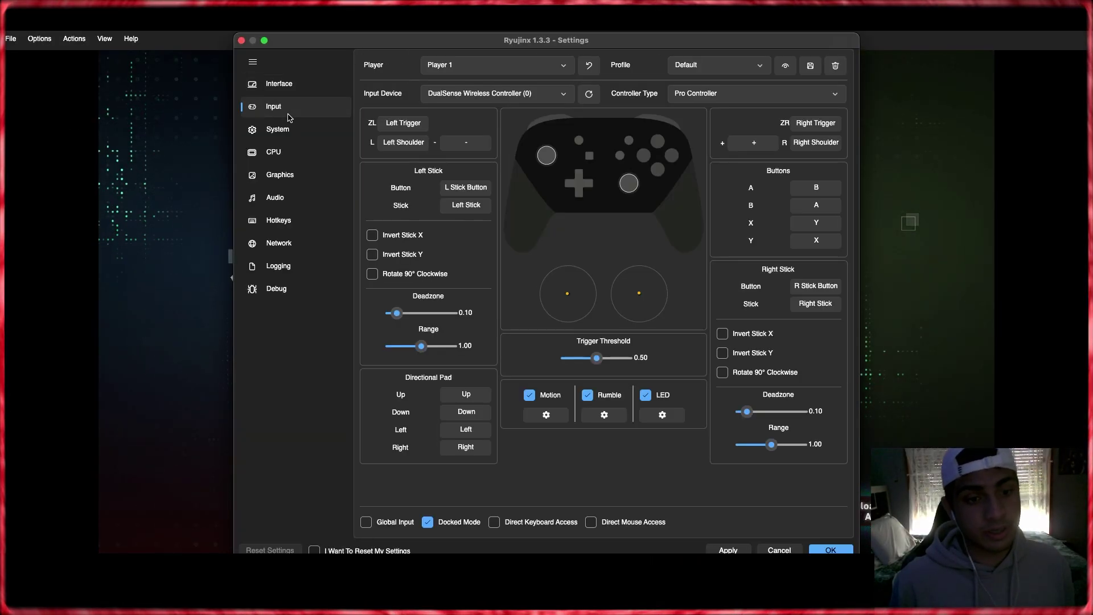
{"action": "left_click", "coordinate": [539, 100]}
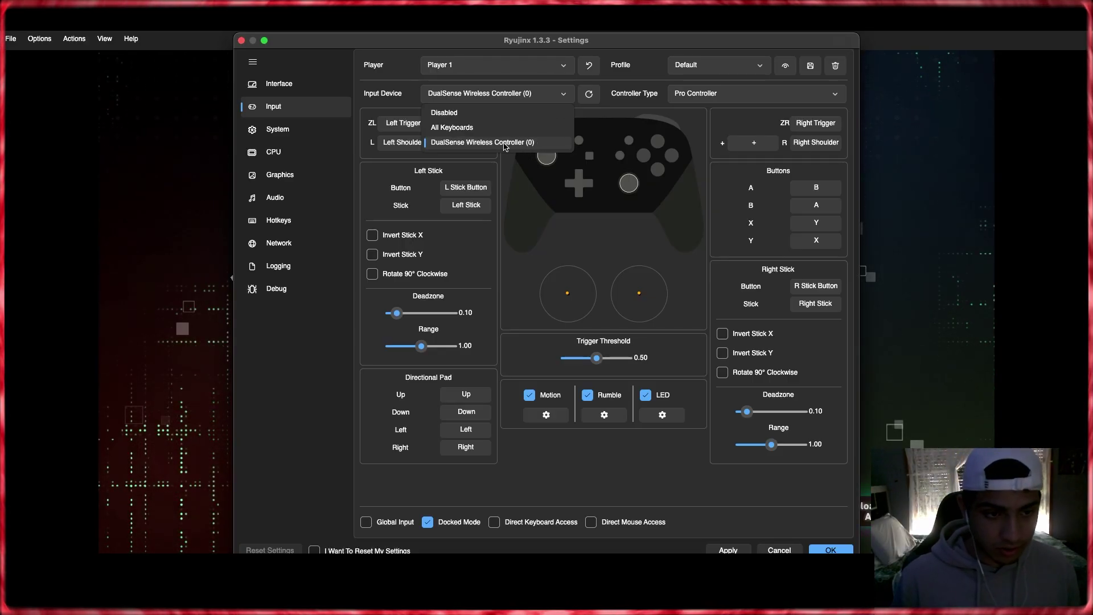
{"action": "left_click", "coordinate": [465, 143]}
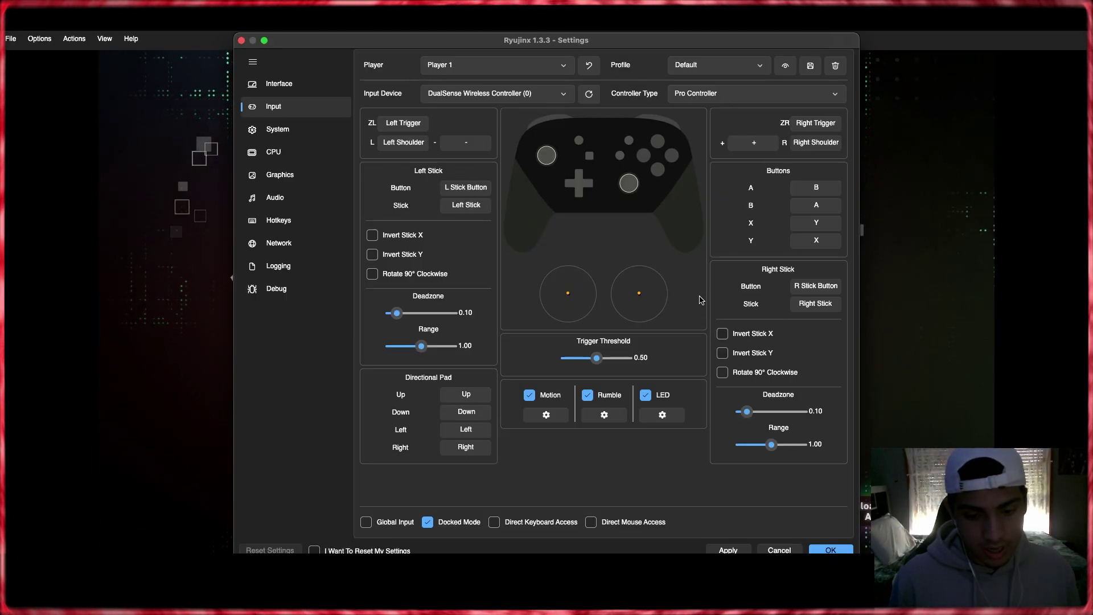
{"action": "left_click", "coordinate": [827, 550]}
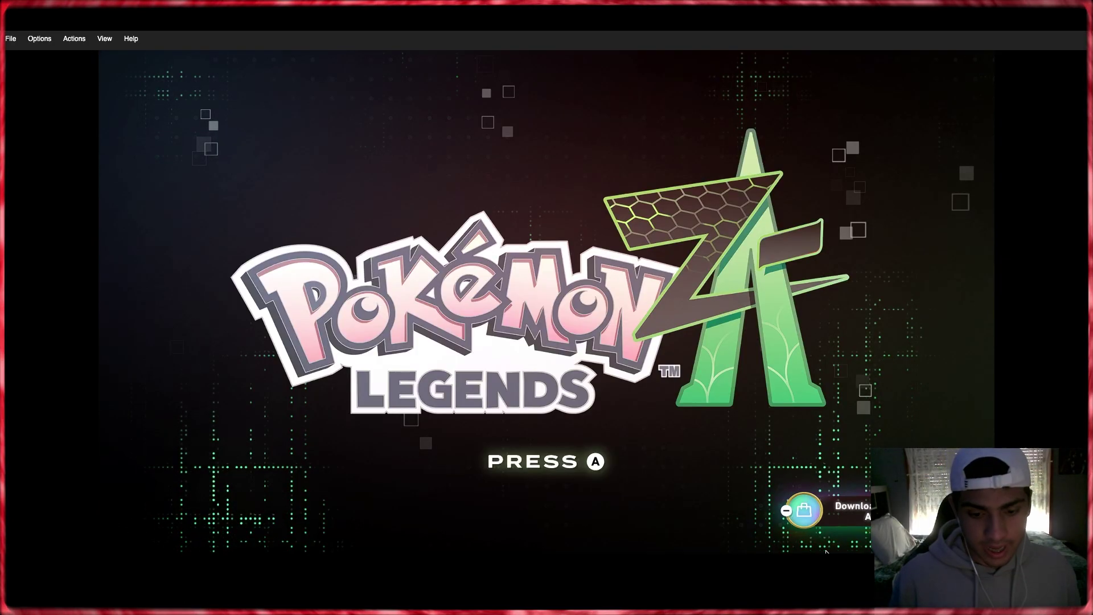